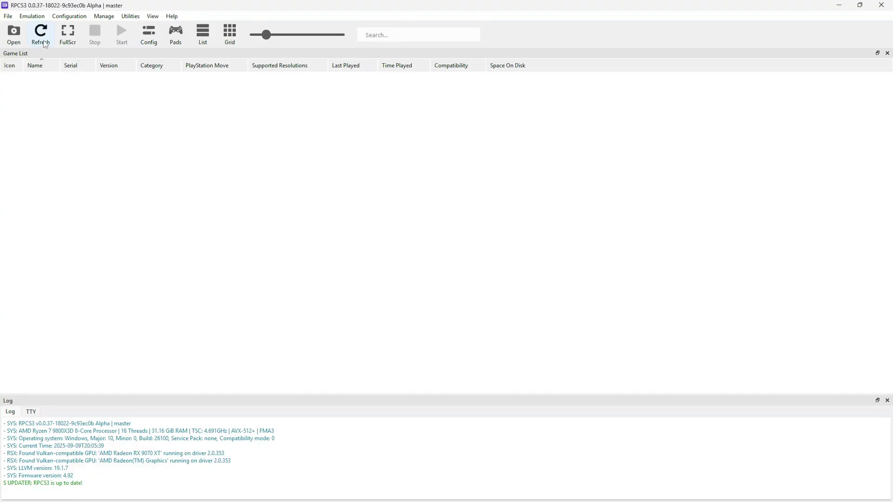
Step: Refresh RPCS3's game list to show God of War: Ascension, then widen the Version column to read its update notice
left_click(46, 44)
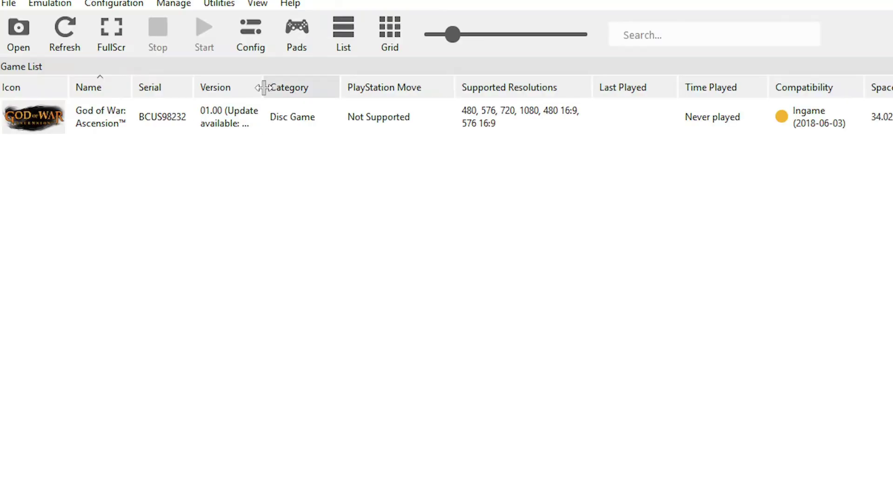
left_click_drag(263, 88, 314, 88)
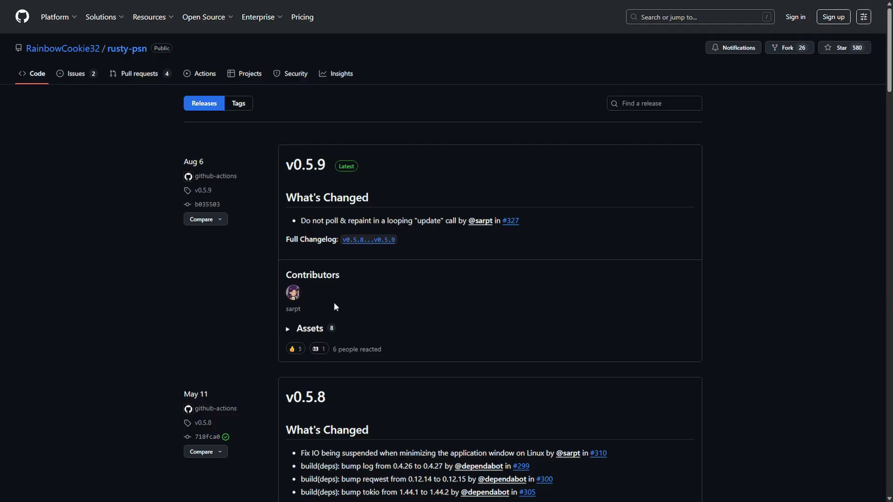
Step: Expand the v0.5.9 Assets list to show its eight files, including rusty-psn-egui-windows.zip
left_click(302, 330)
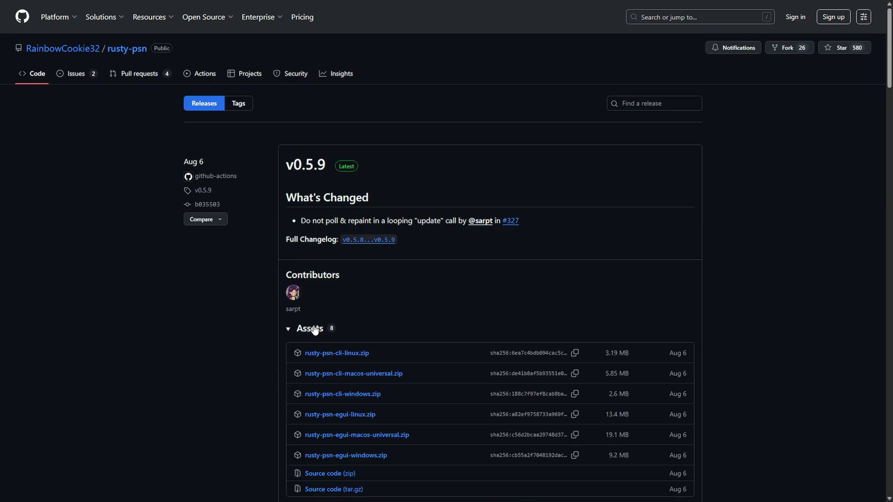
scroll(374, 311, "down", 2)
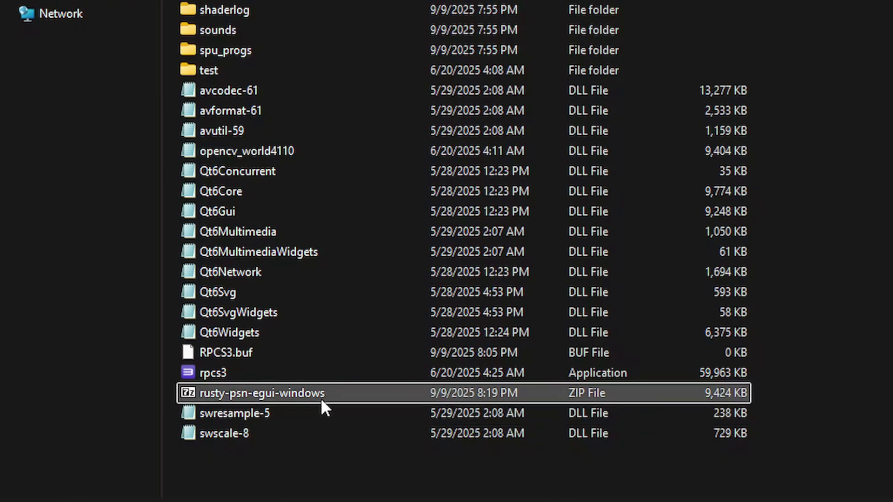
Step: Extract rusty-psn-egui-windows.zip into the RPCS3 folder with 7-Zip Extract Here
left_click(307, 395)
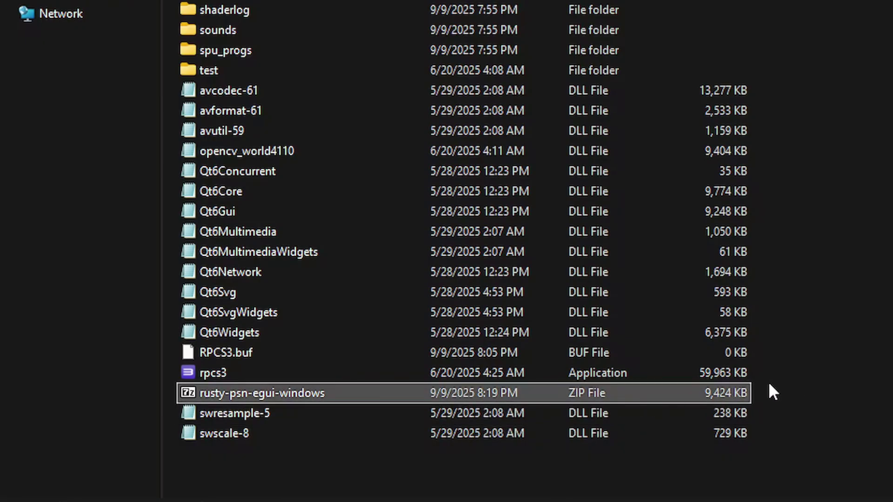
right_click(328, 392)
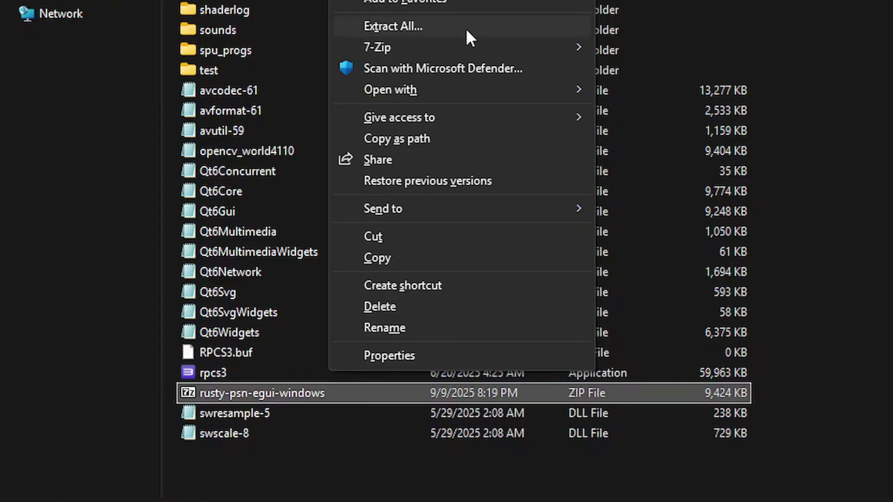
mouse_move(403, 46)
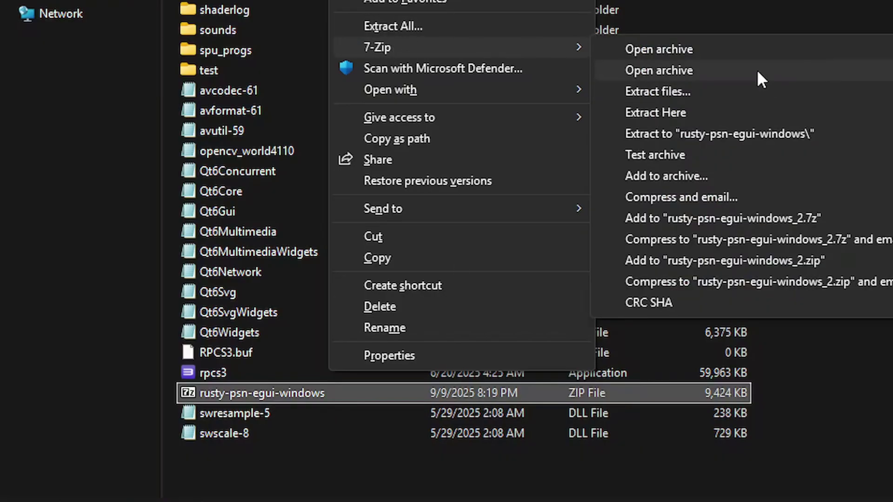
left_click(686, 115)
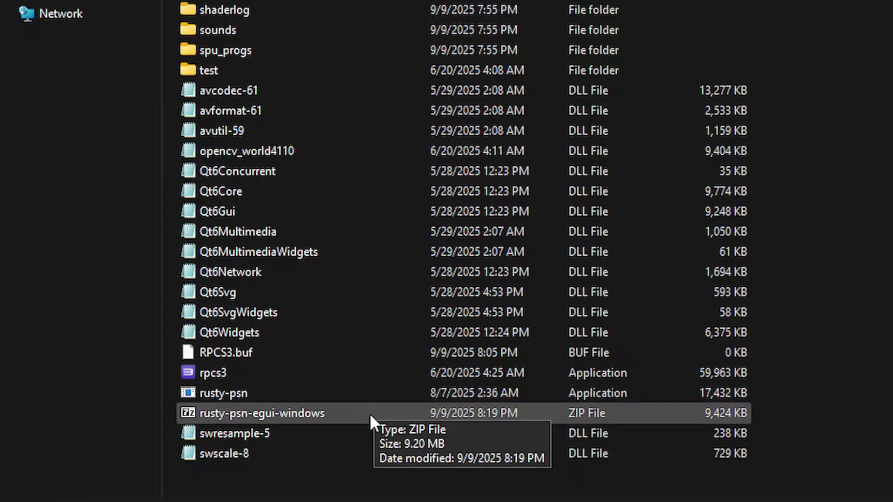
Step: Delete the leftover rusty-psn-egui-windows.zip, keeping the extracted rusty-psn application
left_click(316, 391)
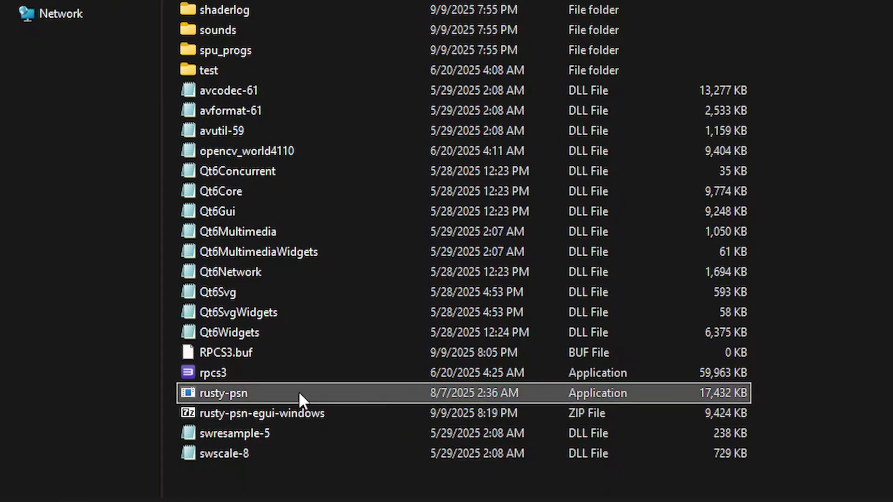
left_click(325, 413, "shift")
left_click(827, 331)
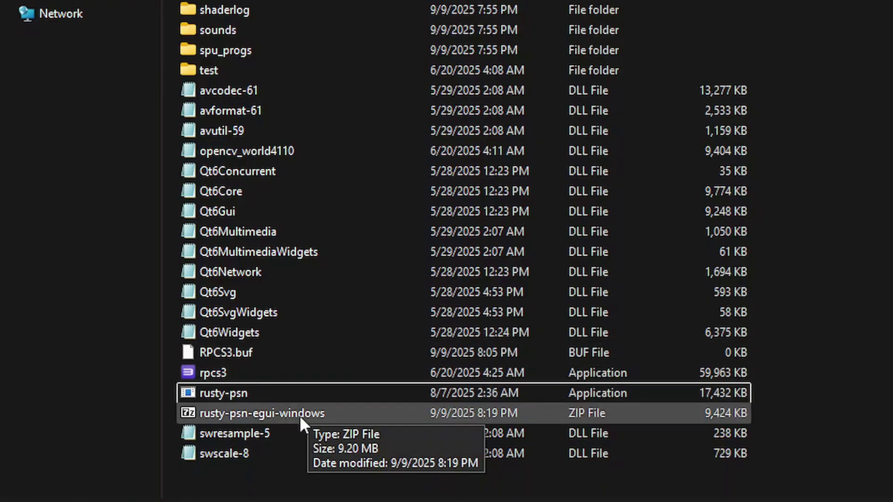
left_click(266, 413)
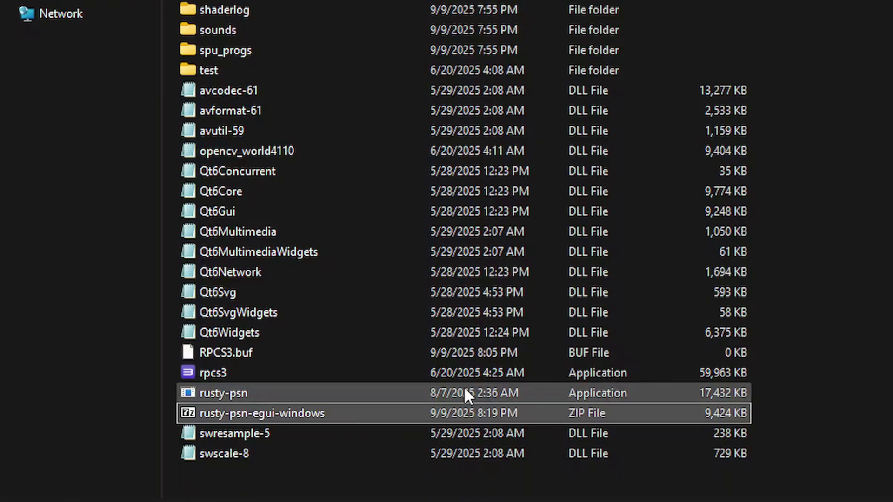
key("Delete")
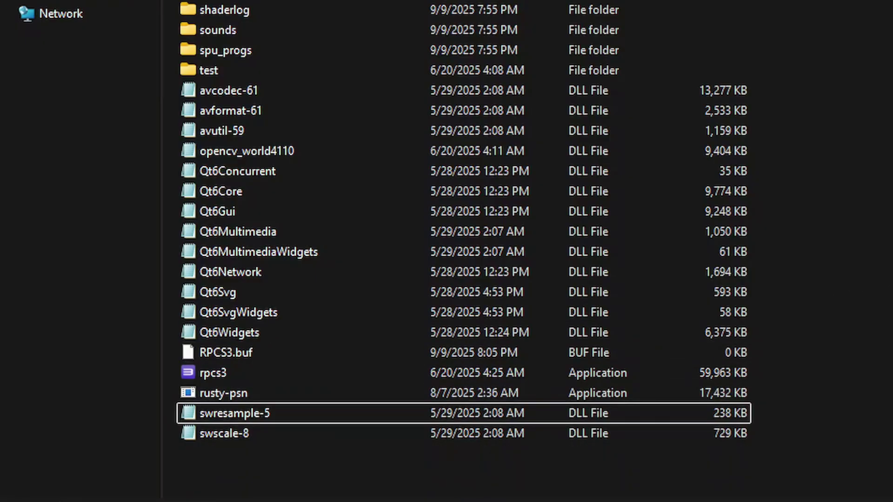
left_click(448, 393)
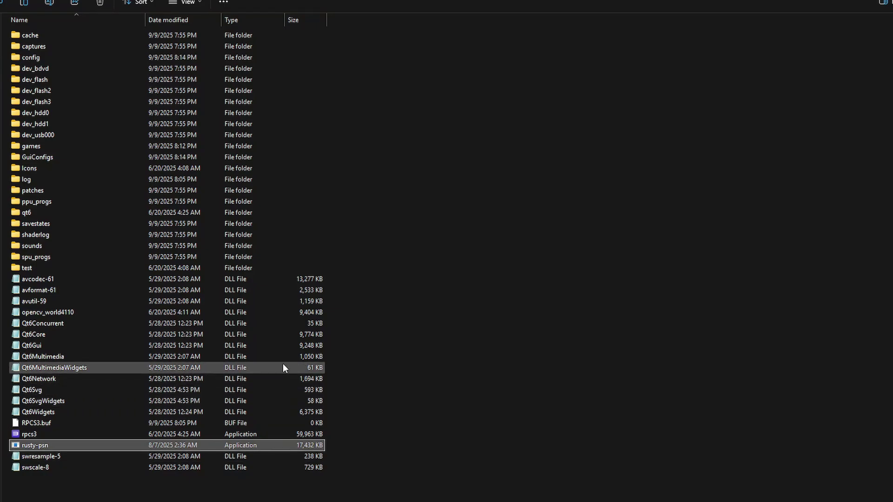
Step: Create a new folder named 'updates' in the RPCS3 folder beside rusty-psn
left_click(417, 229)
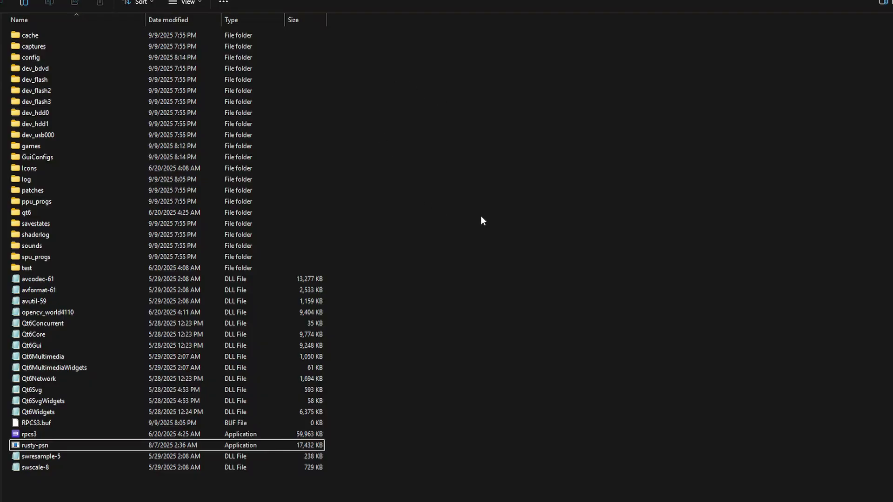
right_click(442, 149)
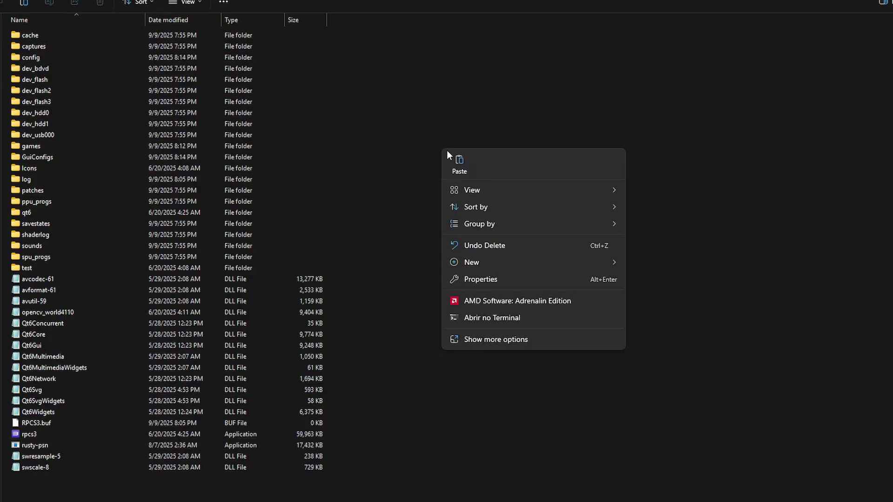
mouse_move(488, 264)
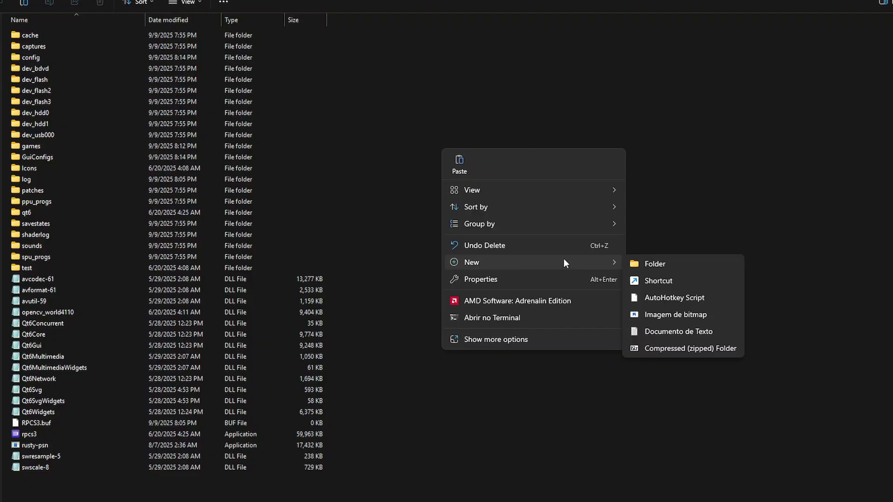
left_click(655, 264)
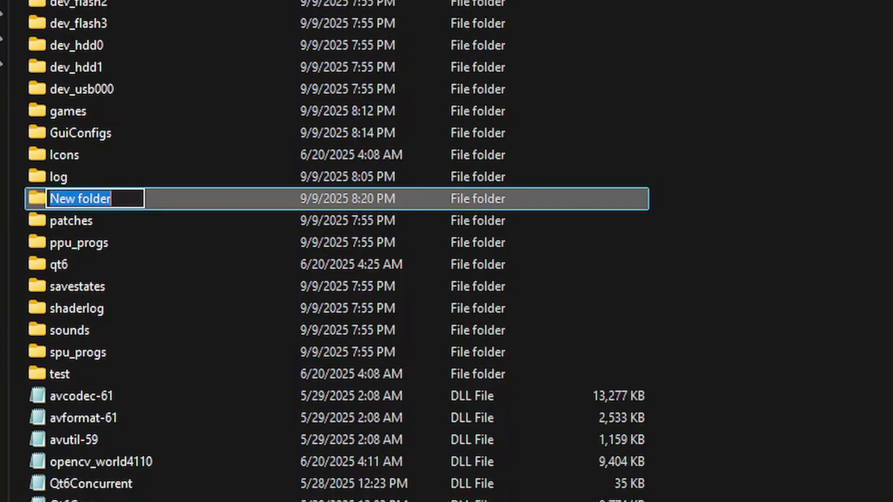
type("updates")
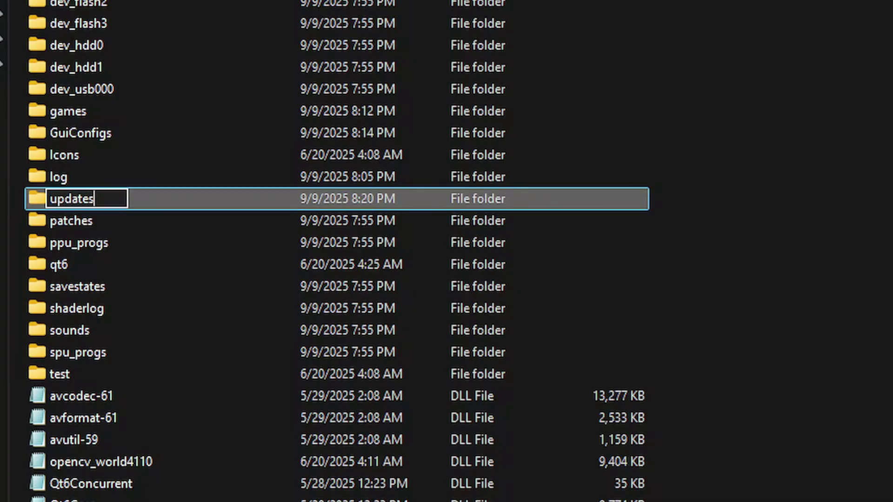
key("Return")
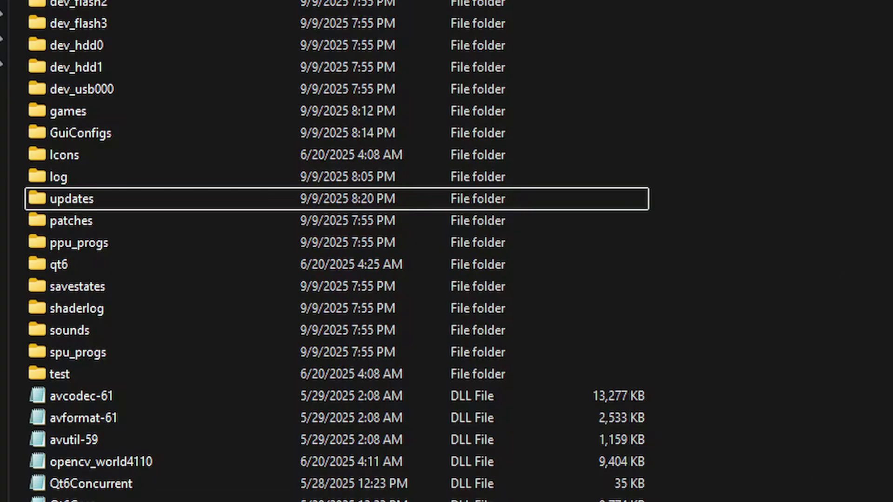
left_click(55, 456)
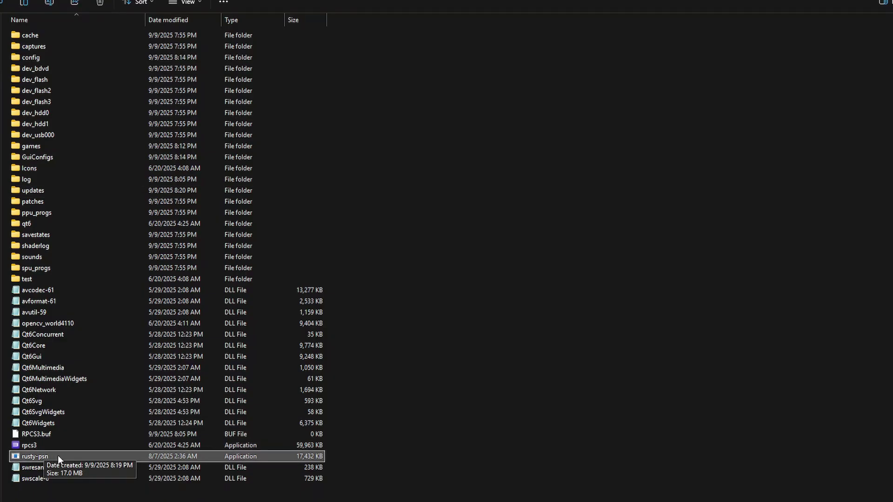
Step: Launch rusty-psn, set its download folder to Desktop\RPCS3\updates, and save the settings
double_click(57, 456)
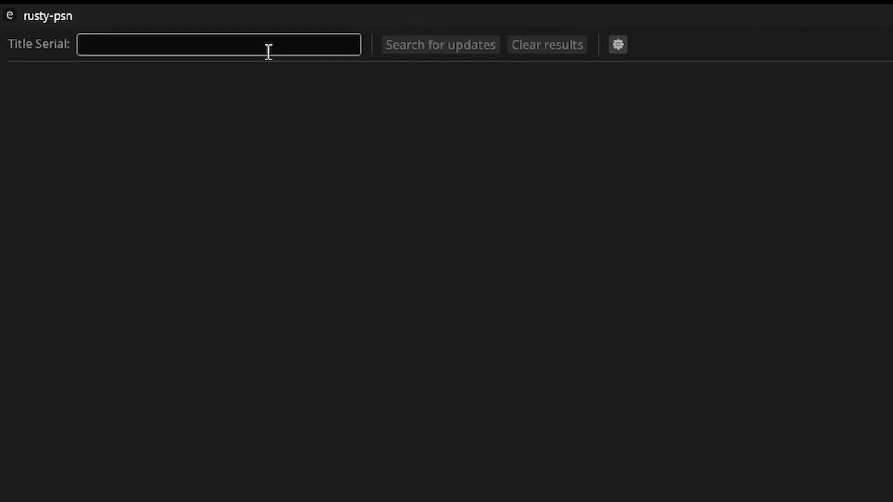
left_click(618, 45)
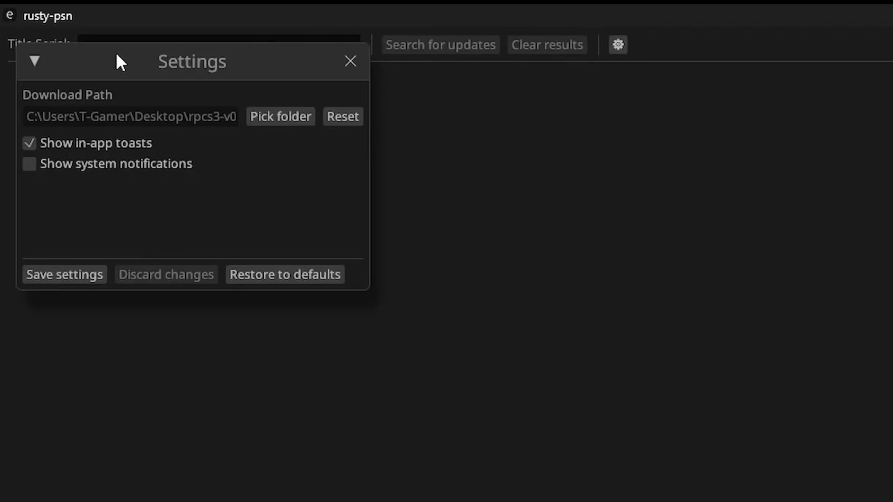
left_click(287, 118)
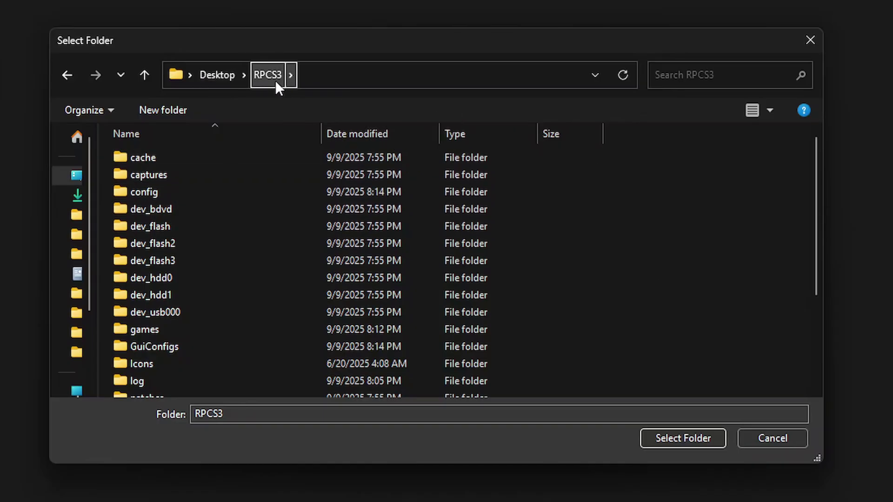
scroll(613, 228, "down", 3)
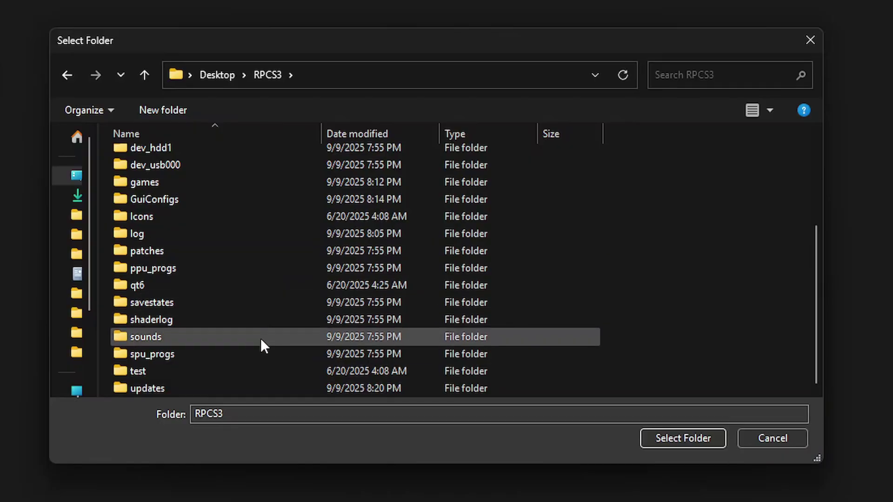
left_click(166, 392)
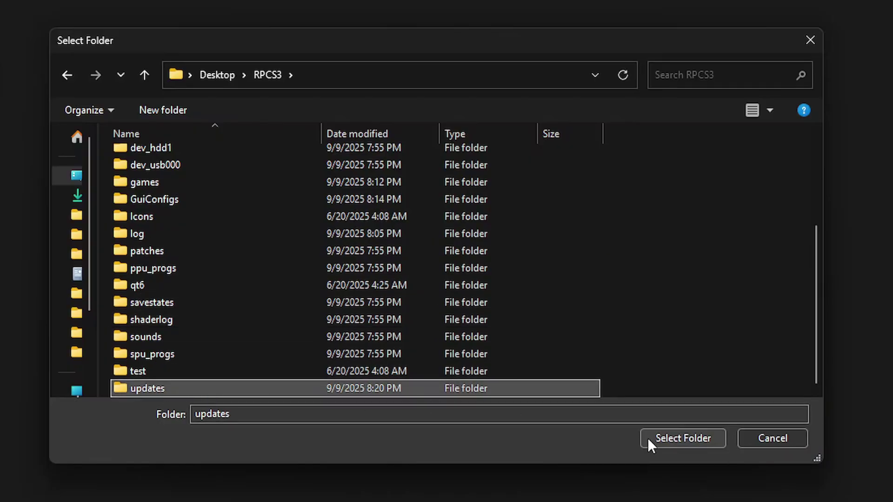
left_click(682, 440)
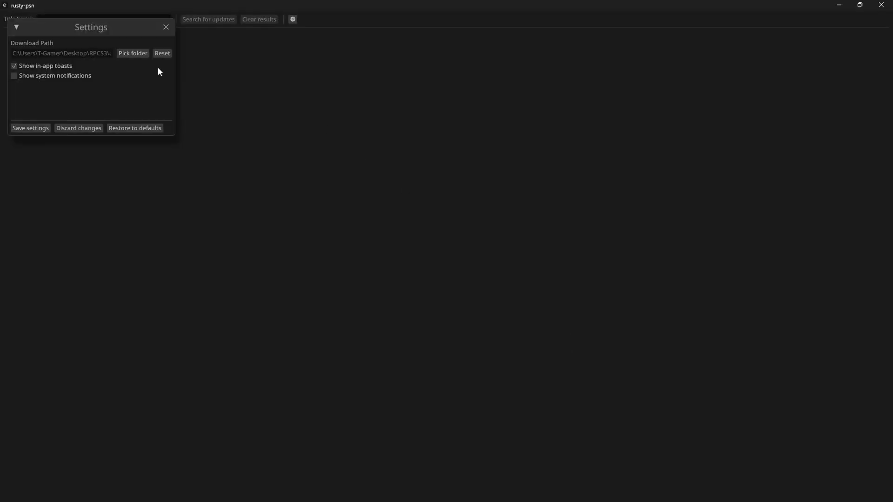
left_click(34, 130)
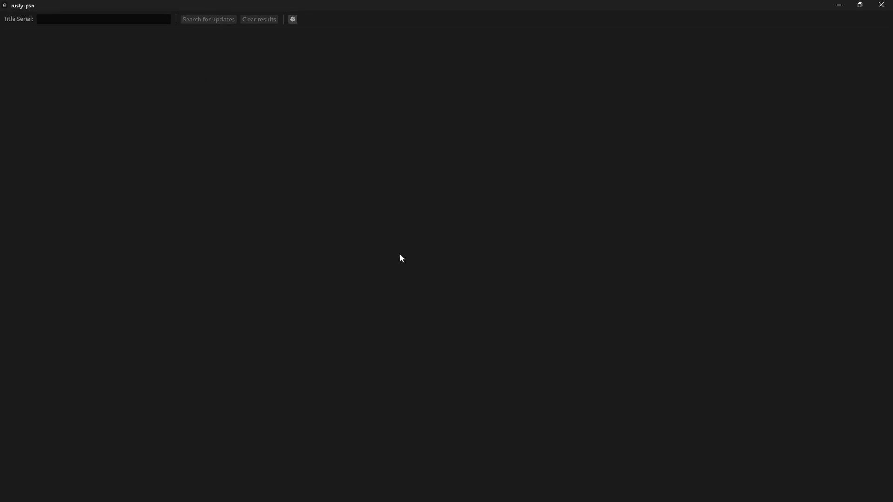
Step: Copy God of War: Ascension's serial BCUS98232 from RPCS3's Copy Info menu
mouse_move(424, 481)
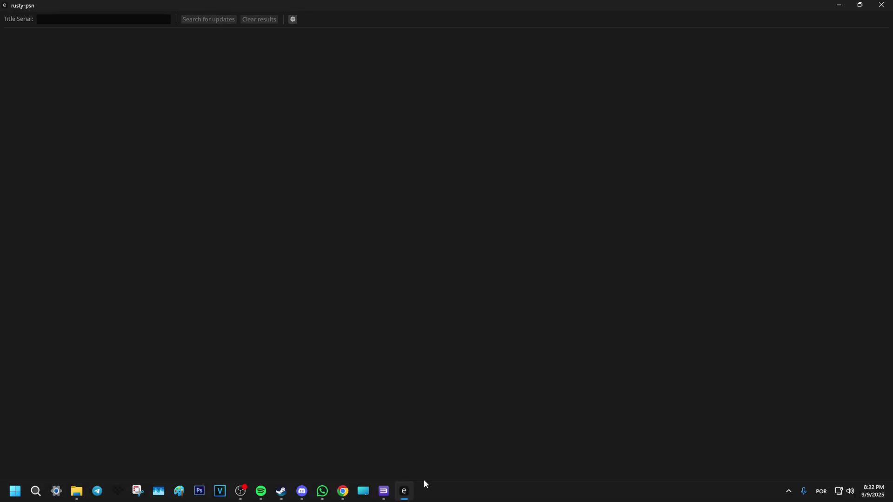
left_click(389, 499)
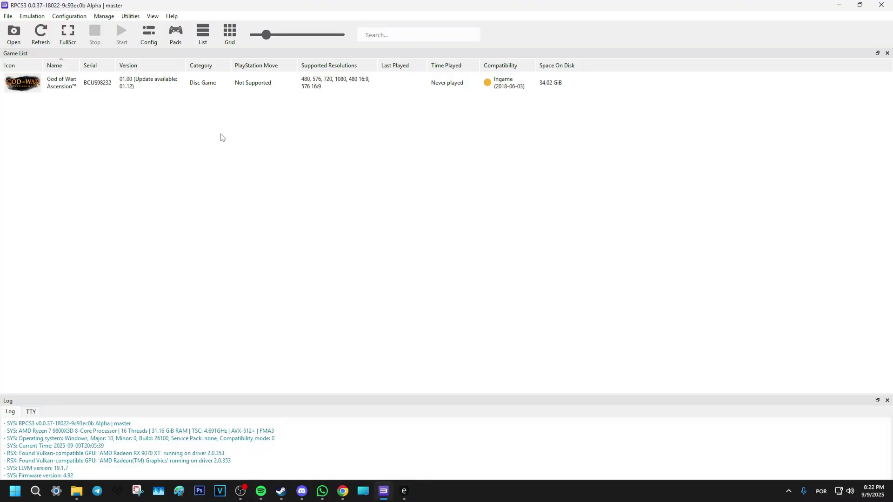
left_click(99, 91)
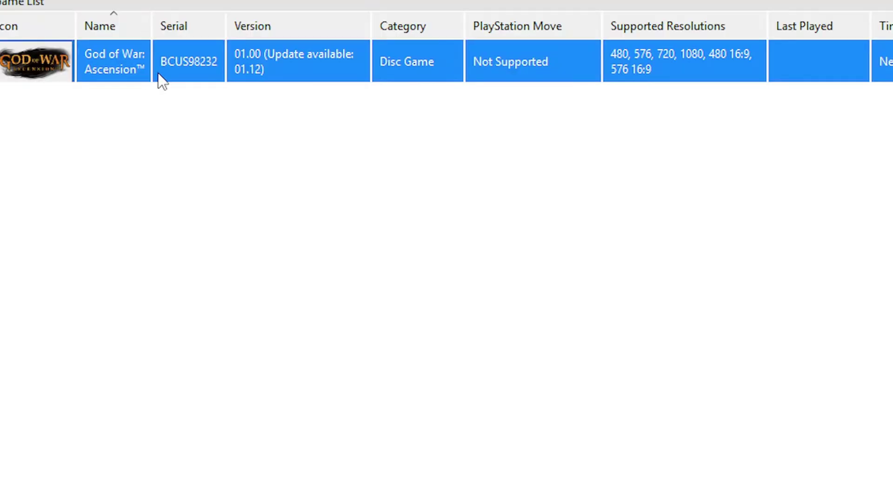
right_click(157, 73)
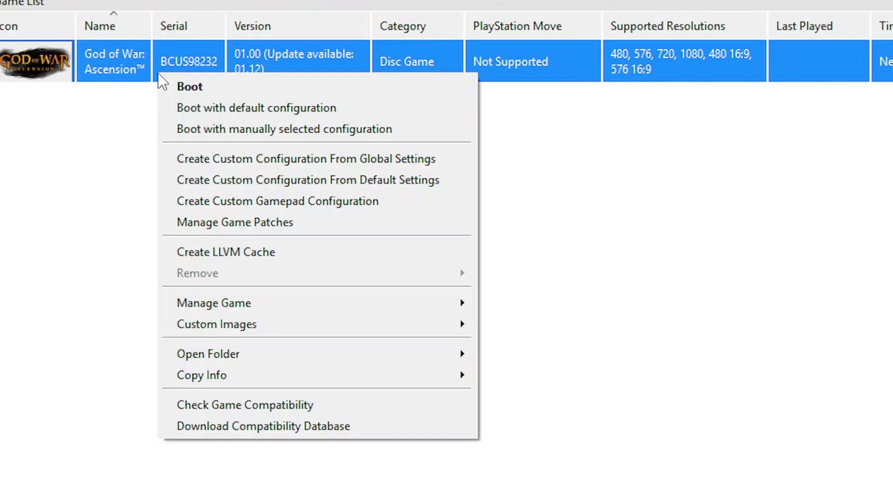
mouse_move(240, 379)
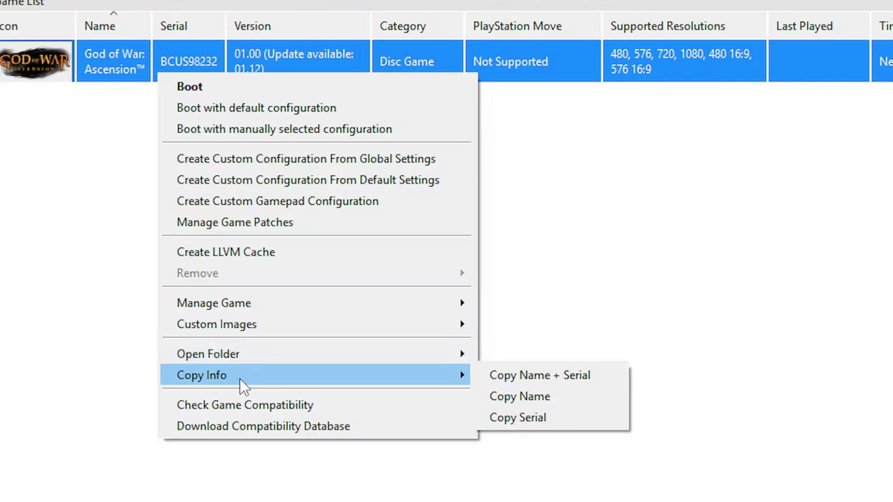
left_click(551, 421)
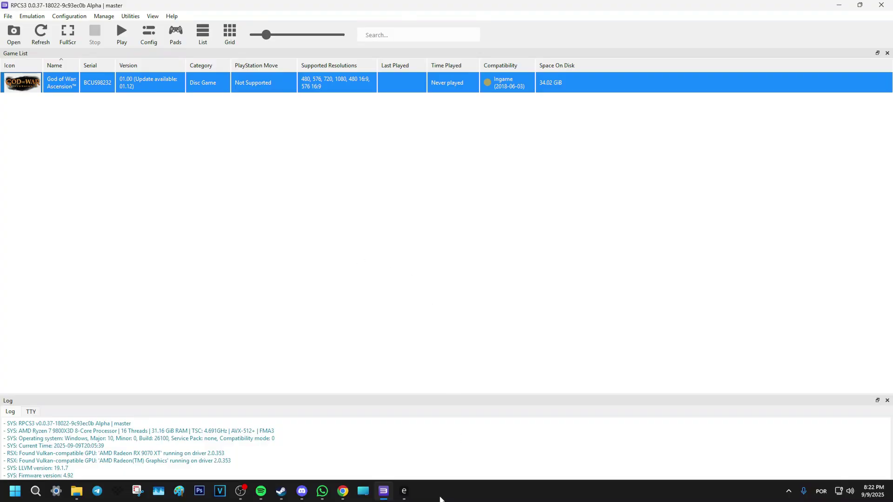
left_click(405, 491)
Step: Paste BCUS98232 into rusty-psn's Title Serial field
left_click(47, 20)
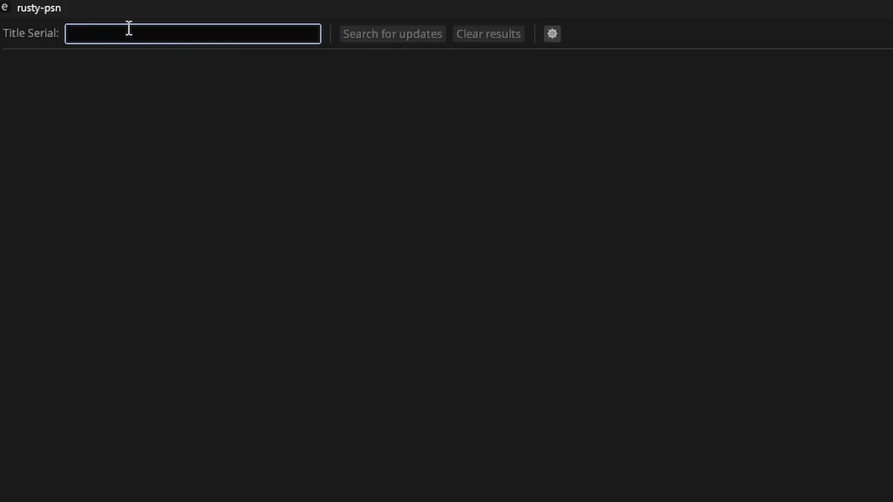
key("ctrl+v")
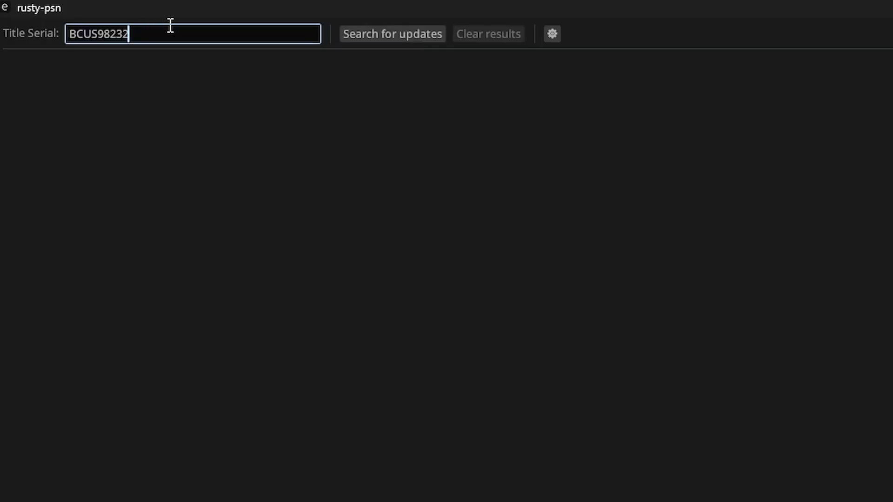
right_click(168, 33)
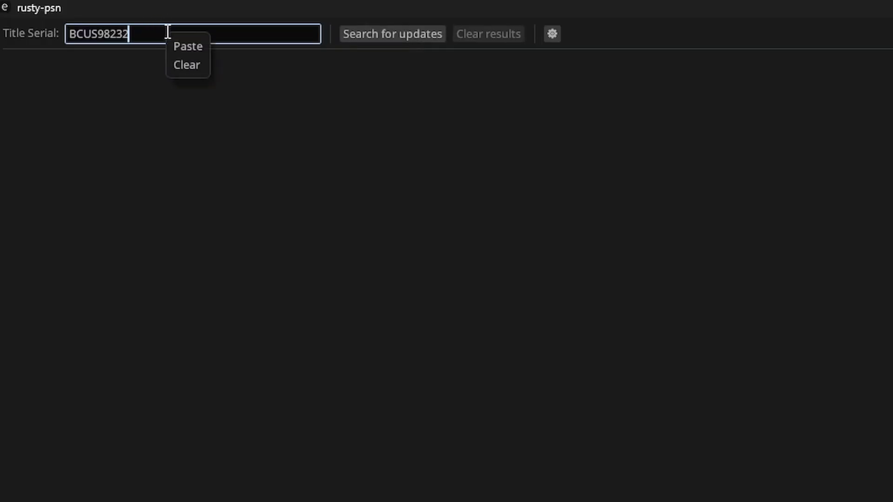
left_click(188, 46)
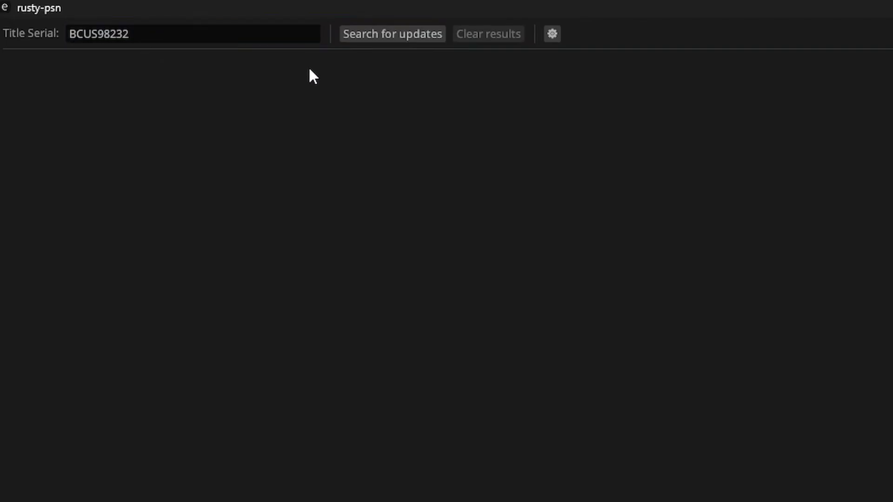
Step: Search for BCUS98232 updates and expand the result to list the nine packages
left_click(420, 34)
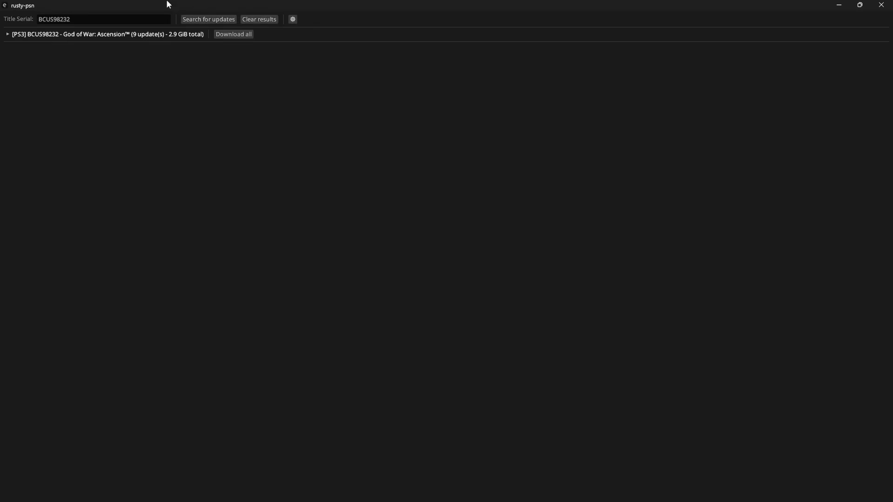
left_click(8, 35)
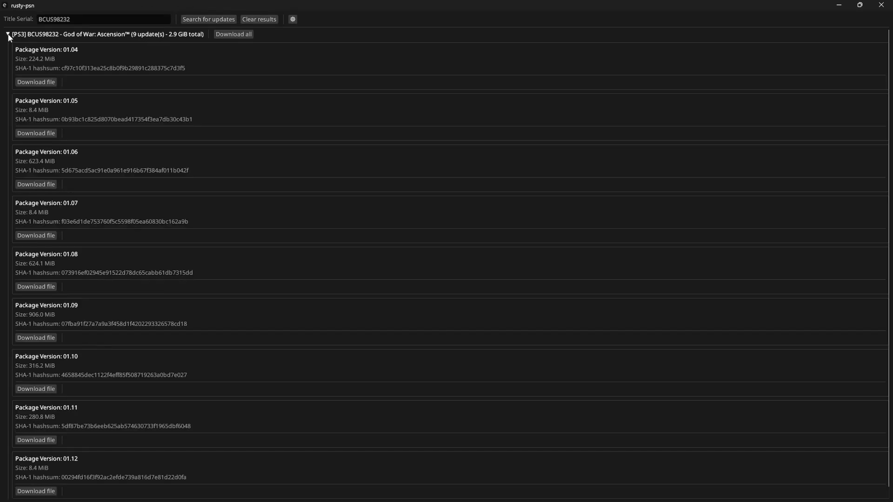
scroll(147, 217, "down", 1)
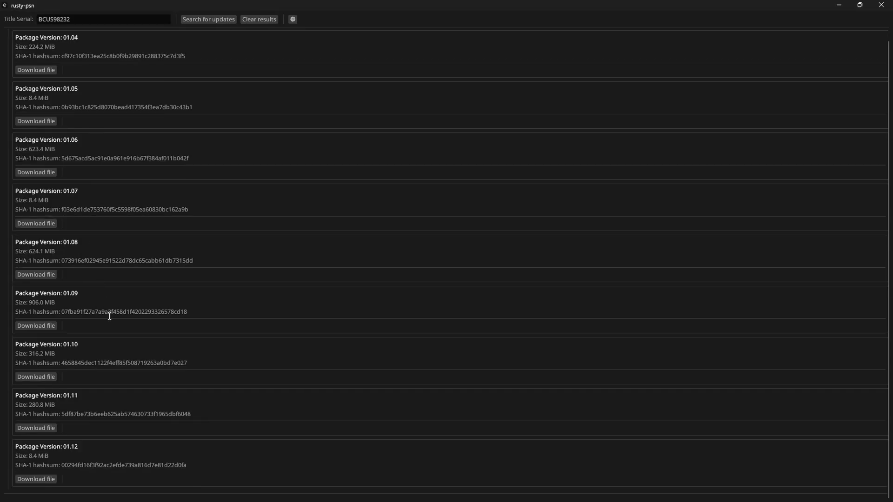
scroll(130, 332, "up", 1)
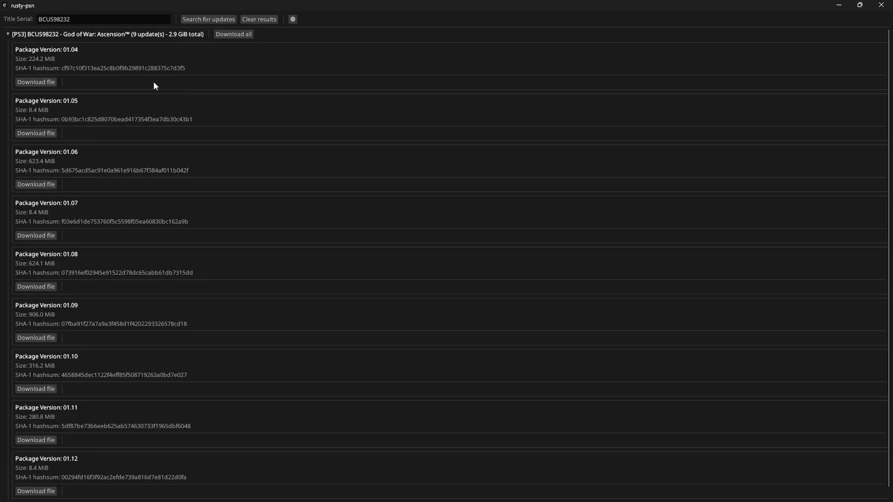
Step: Download all nine update packages, 01.04 through 01.12 (2.9 GiB), then close rusty-psn
left_click(231, 37)
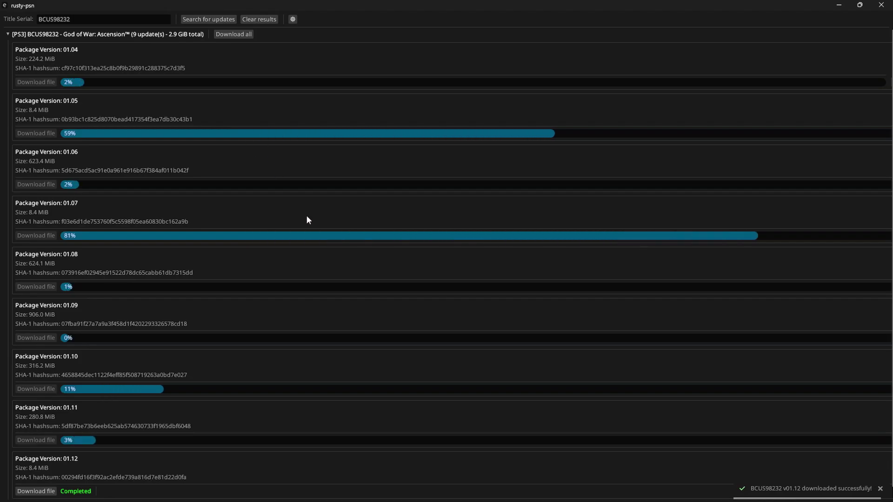
scroll(282, 234, "down", 1)
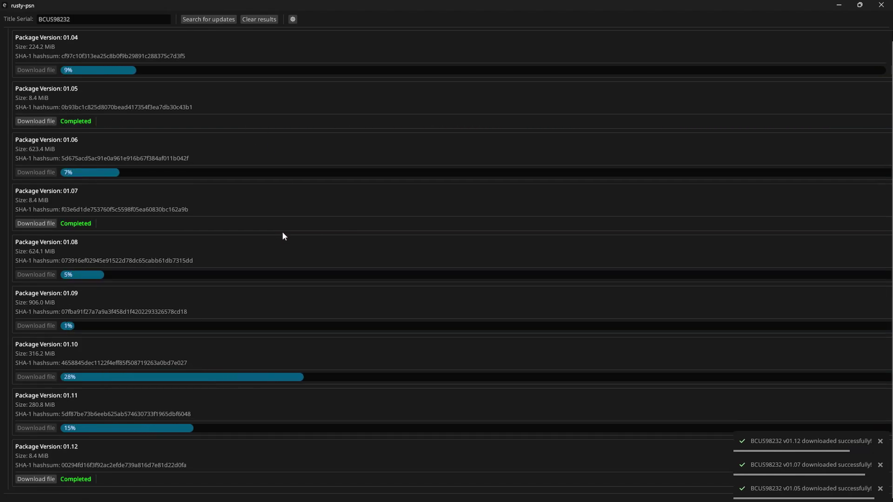
scroll(342, 208, "up", 1)
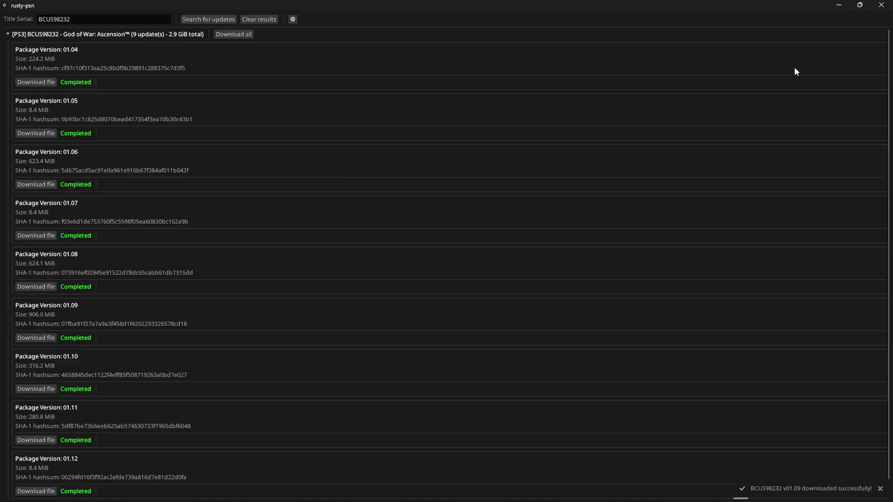
left_click(882, 5)
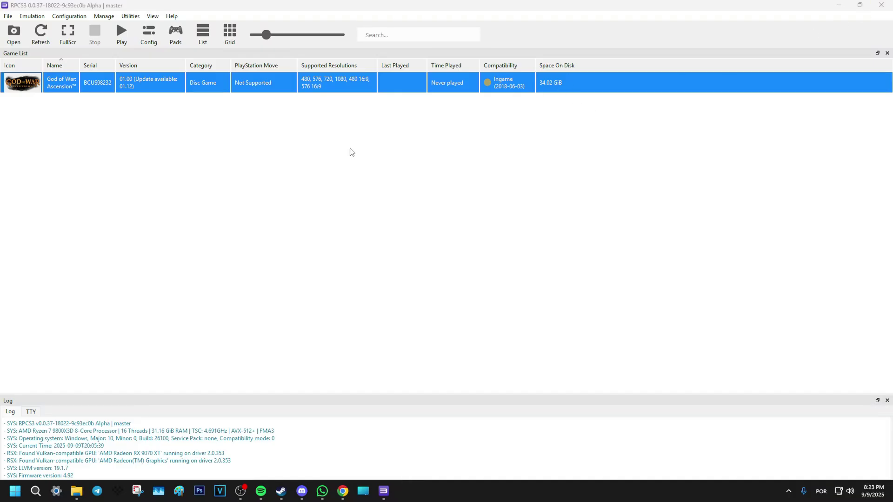
Step: Load the nine PKG files from updates\BCUS98232 into RPCS3's Batch PKG Installation
left_click(317, 227)
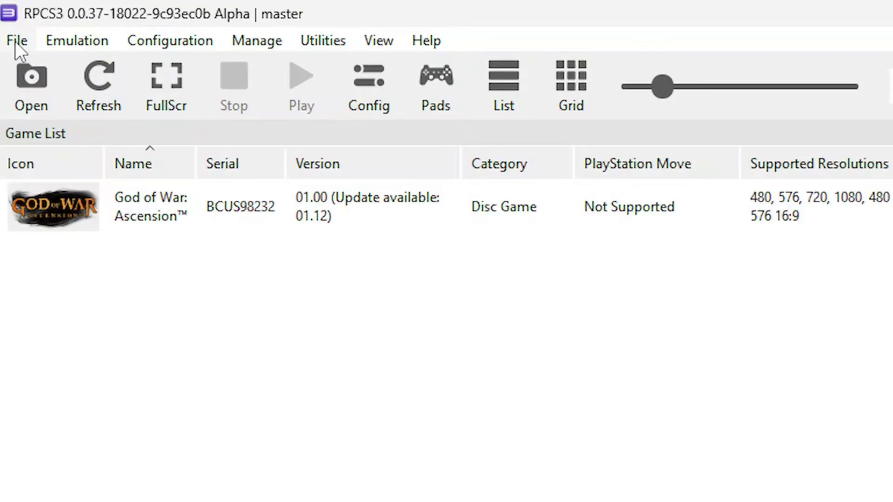
left_click(17, 41)
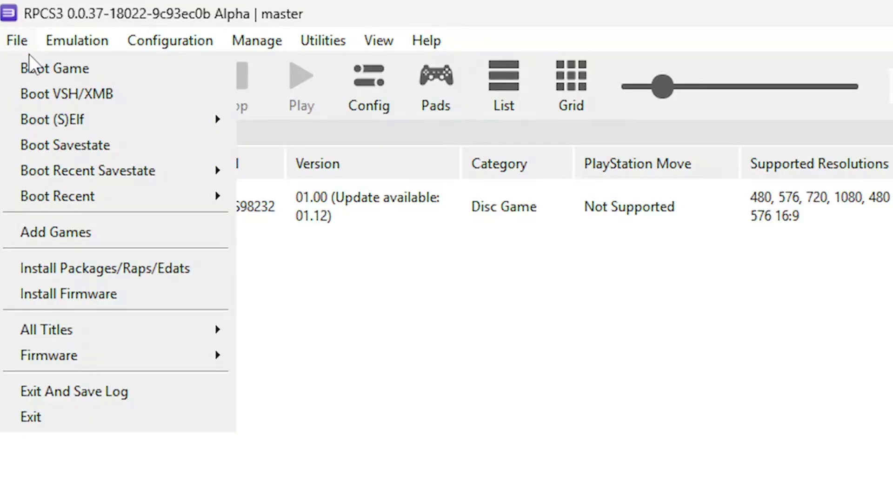
left_click(124, 269)
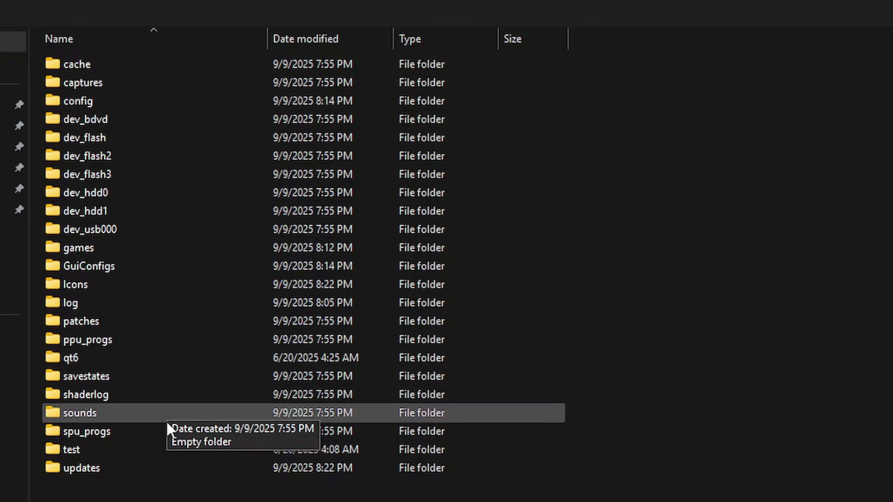
double_click(86, 468)
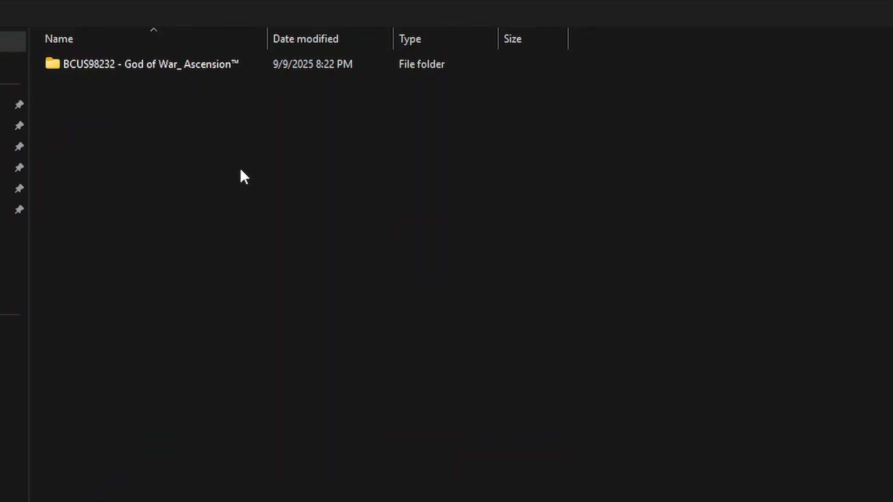
double_click(180, 67)
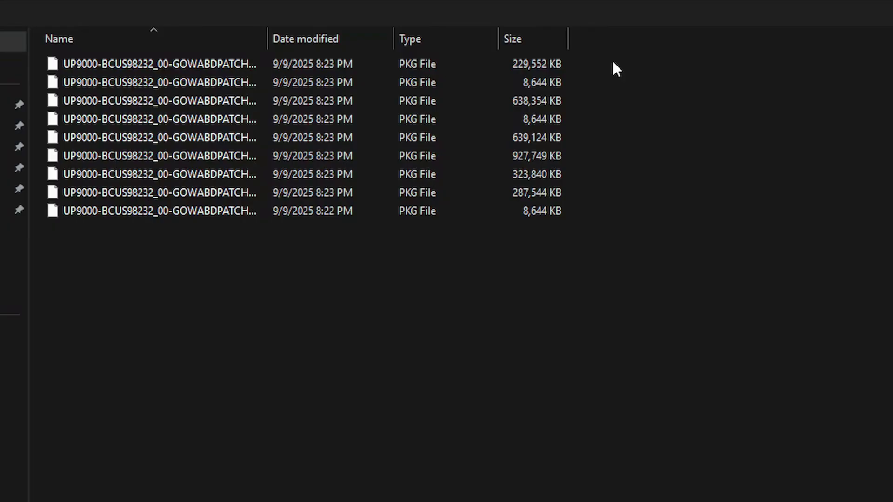
left_click_drag(613, 59, 339, 208)
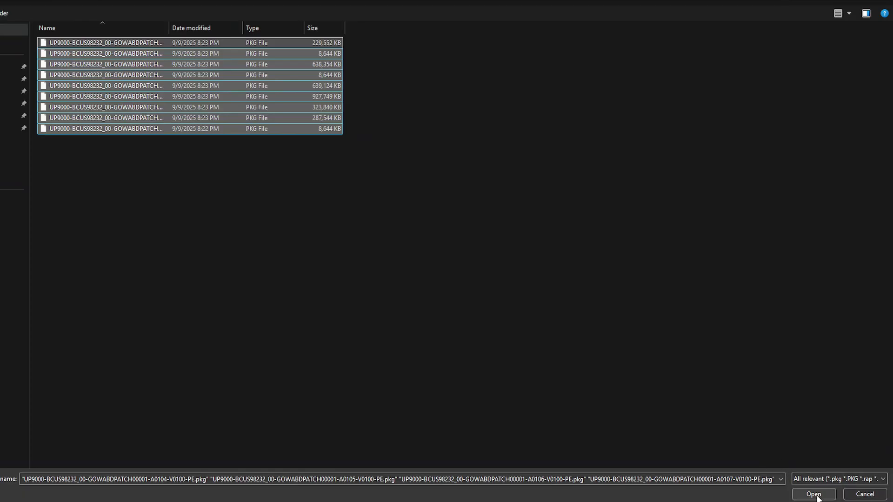
left_click(815, 495)
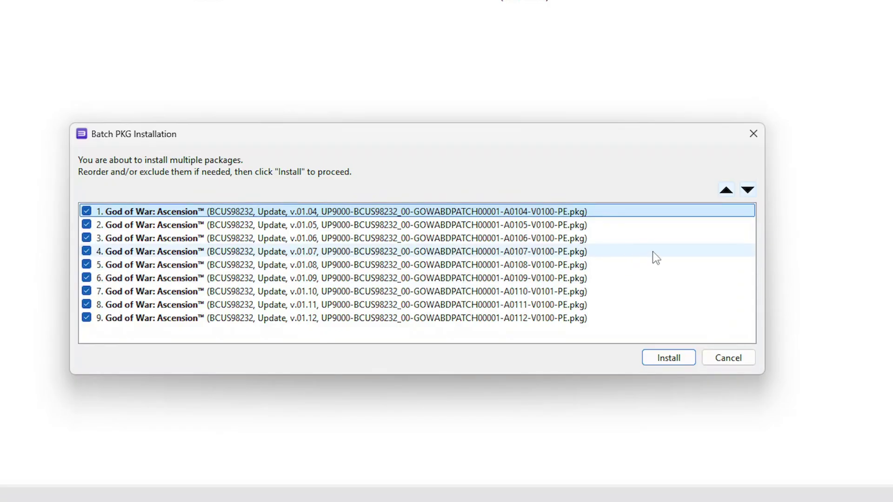
Step: Install the nine queued packages, confirm success, and select God of War: Ascension at version 01.12
left_click(664, 363)
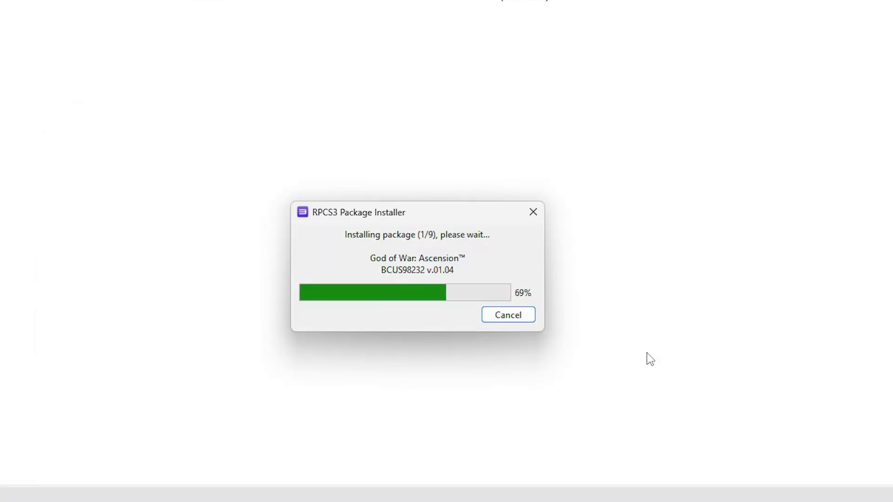
left_click(558, 286)
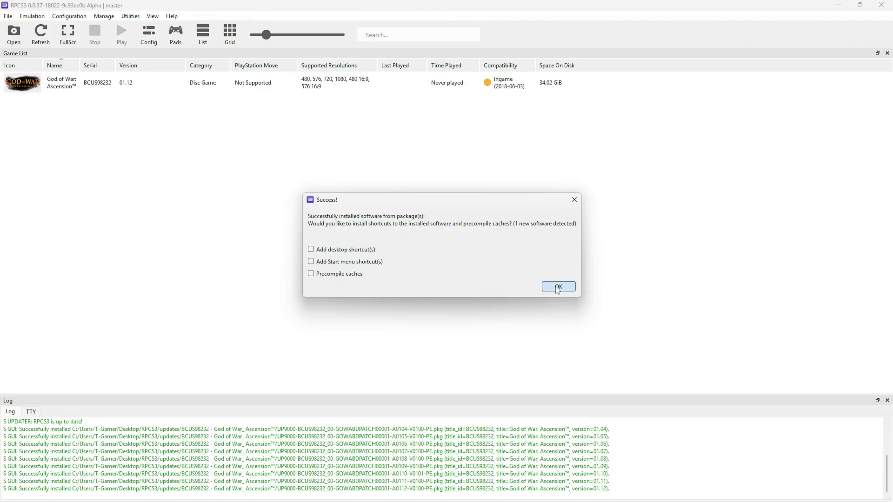
left_click(120, 91)
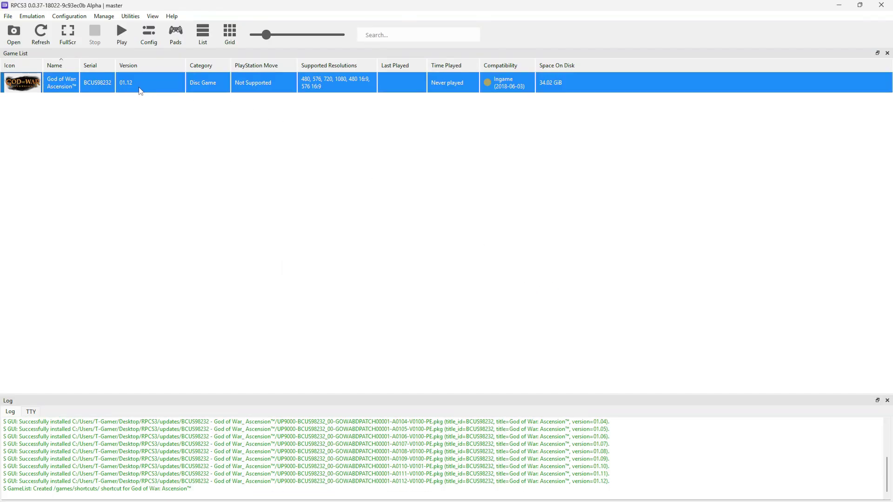
left_click(196, 112)
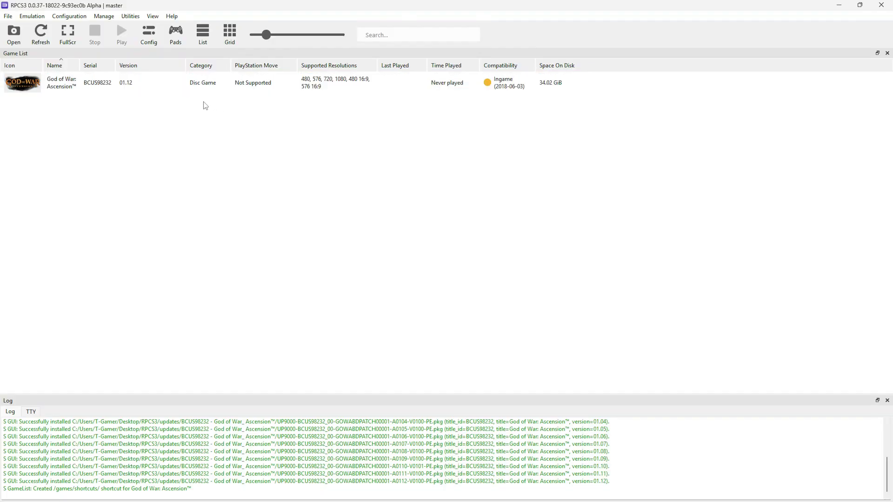
left_click(132, 90)
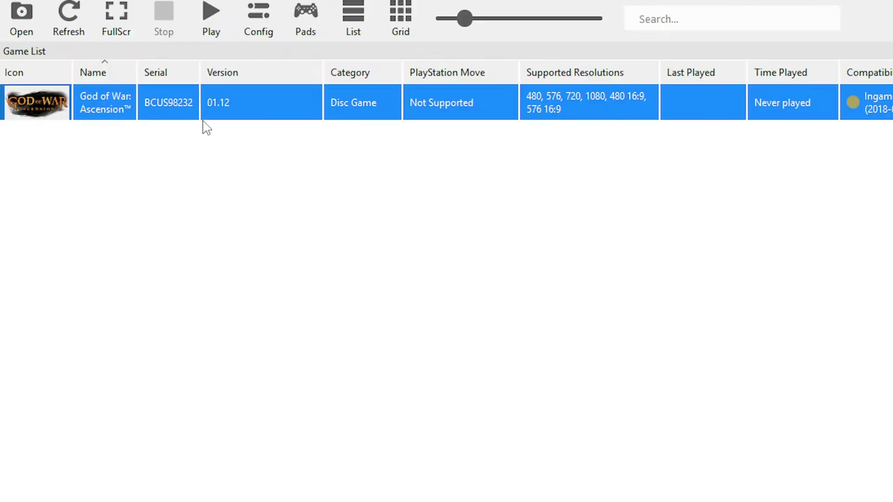
Step: Download the latest game patches for God of War: Ascension from the Patch Manager
right_click(180, 107)
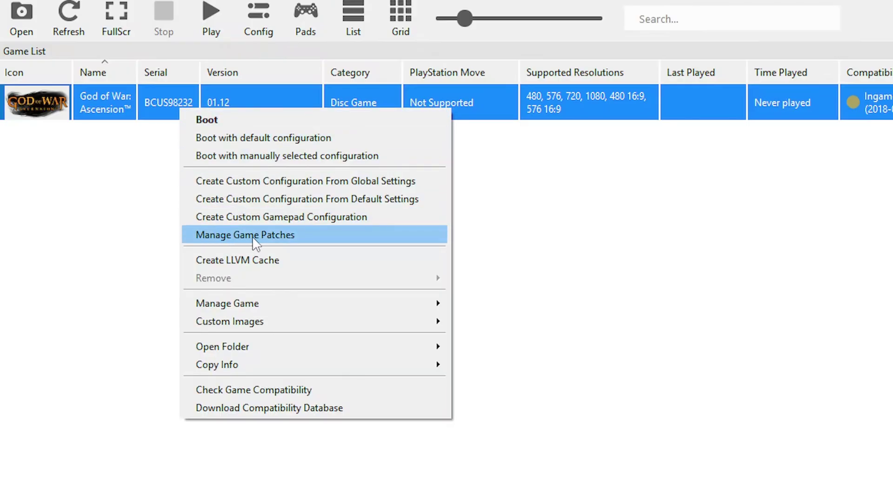
left_click(277, 239)
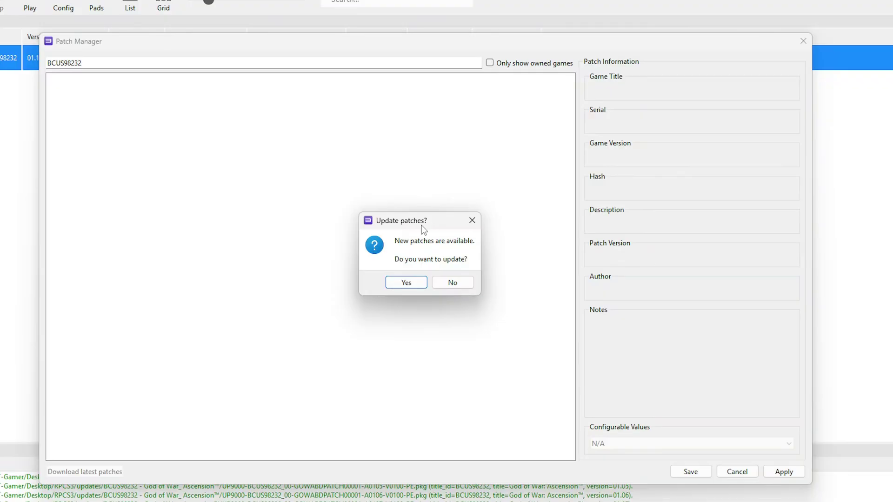
left_click(407, 284)
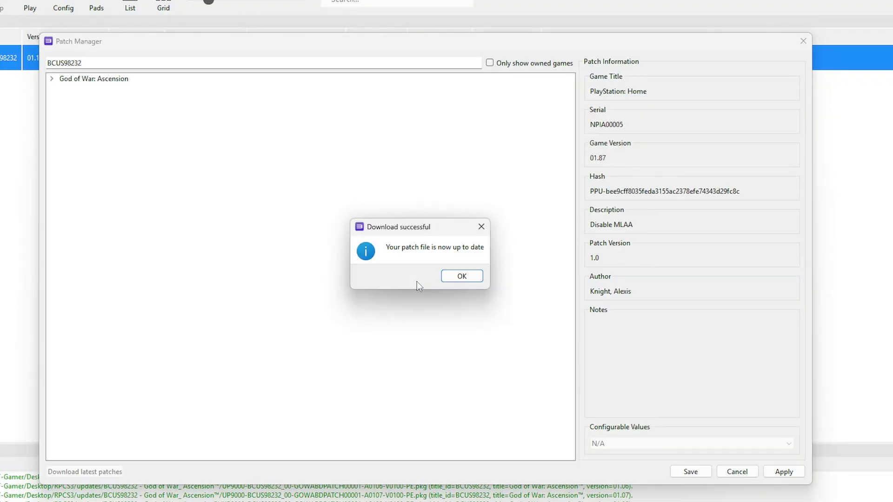
left_click(462, 276)
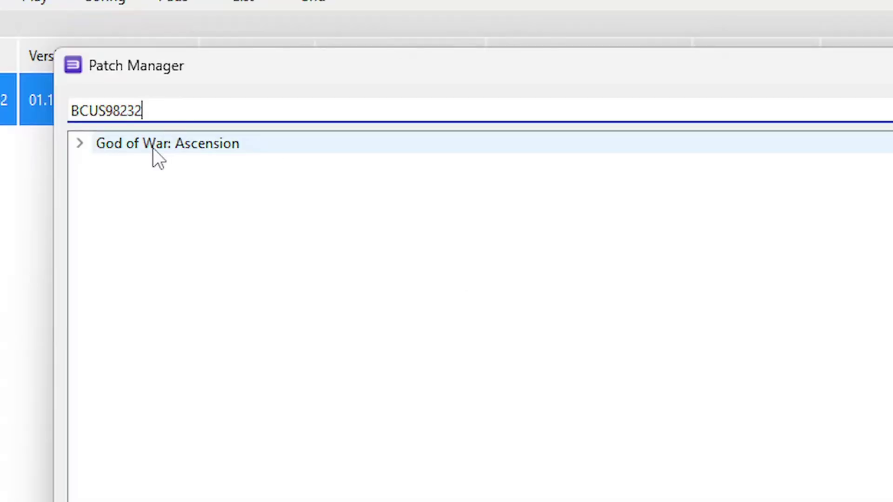
Step: Under God of War: Ascension v.01.12, enable Disable MLAA and Disable Motion Blur, leaving Depth of Field unchanged
left_click(87, 80)
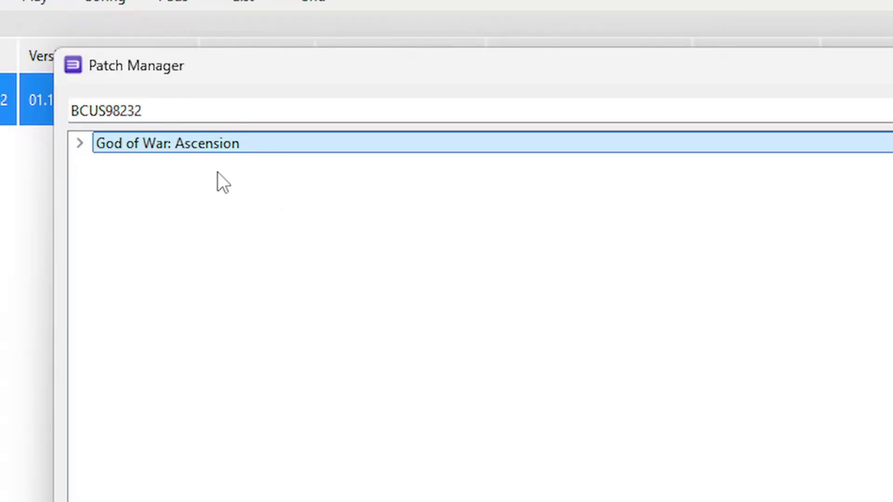
double_click(172, 148)
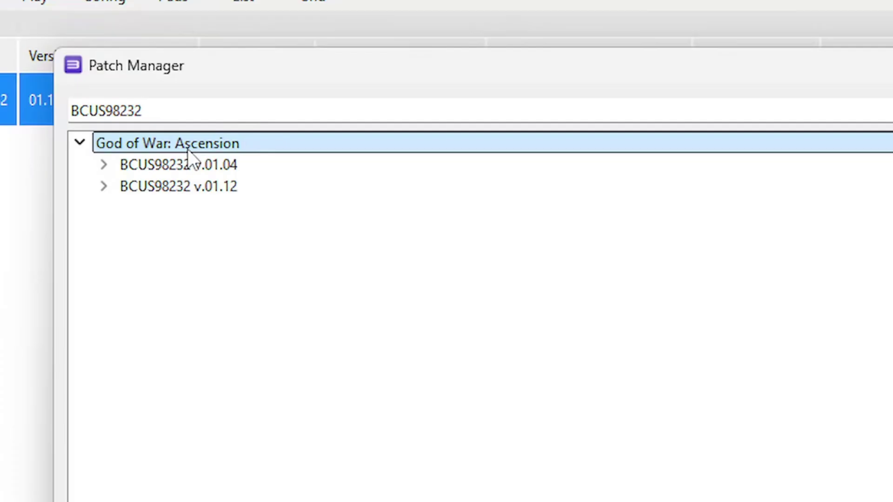
left_click(170, 192)
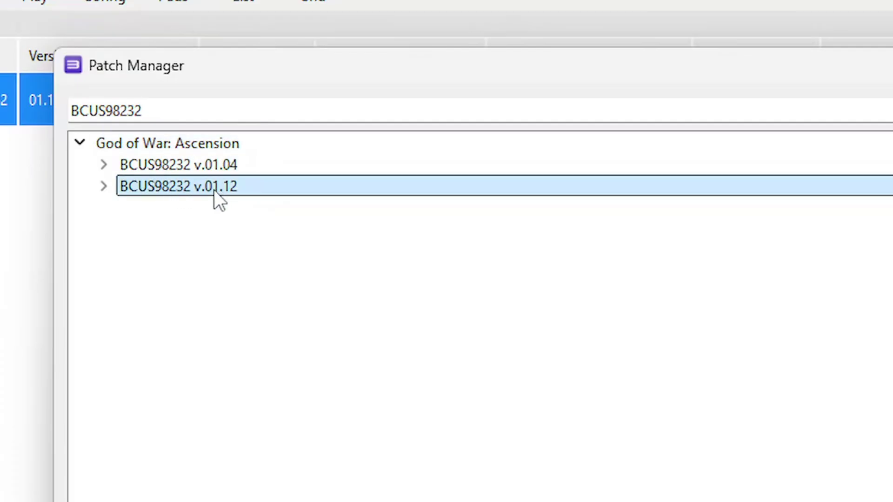
double_click(243, 188)
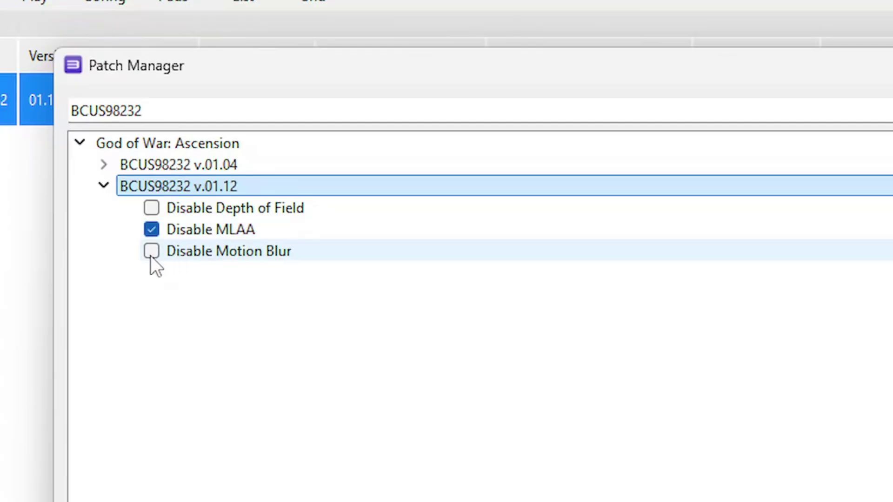
left_click(231, 231)
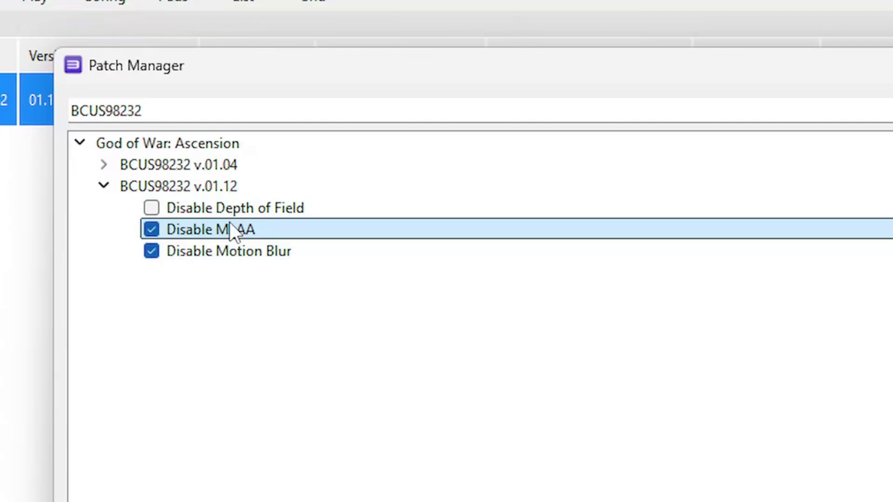
left_click(231, 209)
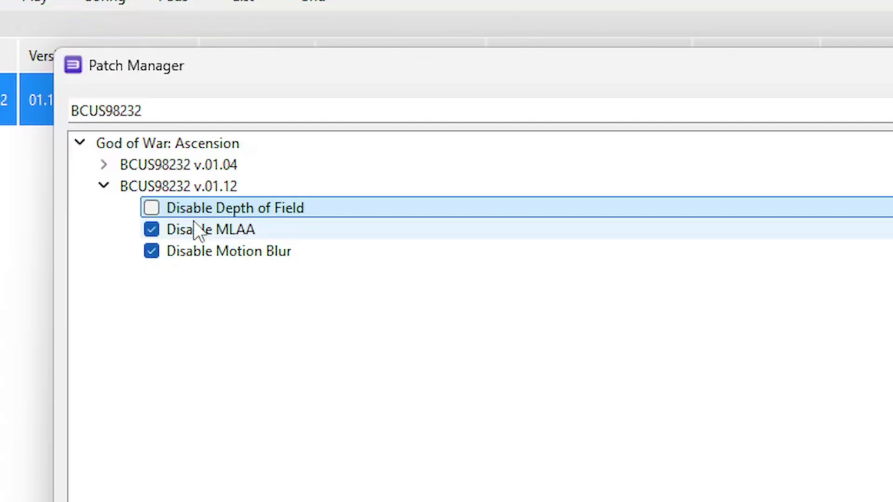